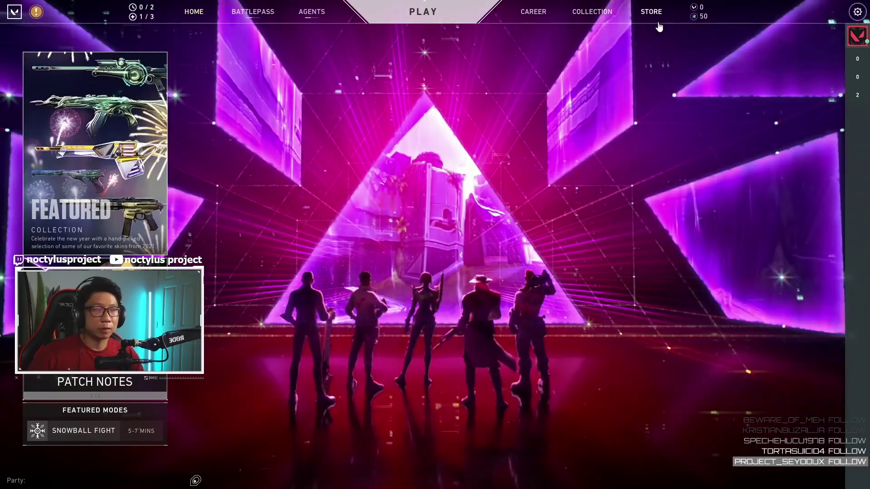
Open the game settings and set the Enemy Highlight Color to Yellow (Deuteranopia).
{"action": "left_click", "coordinate": [858, 12]}
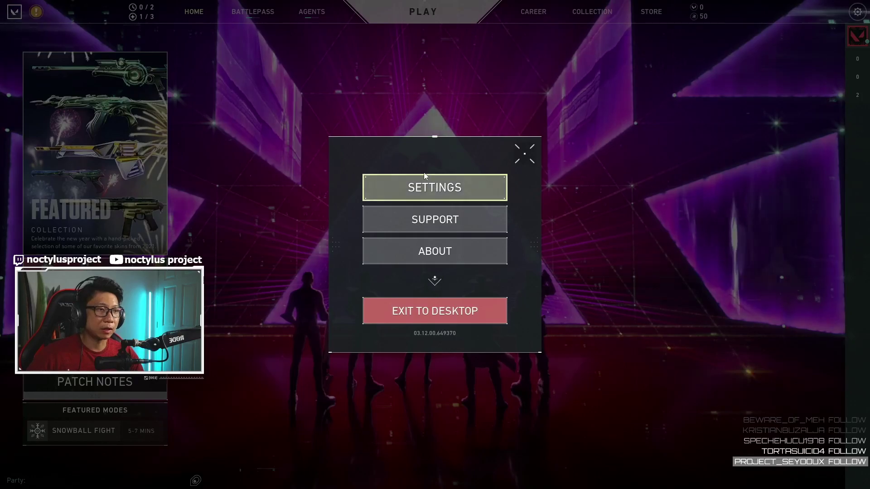
{"action": "left_click", "coordinate": [419, 187]}
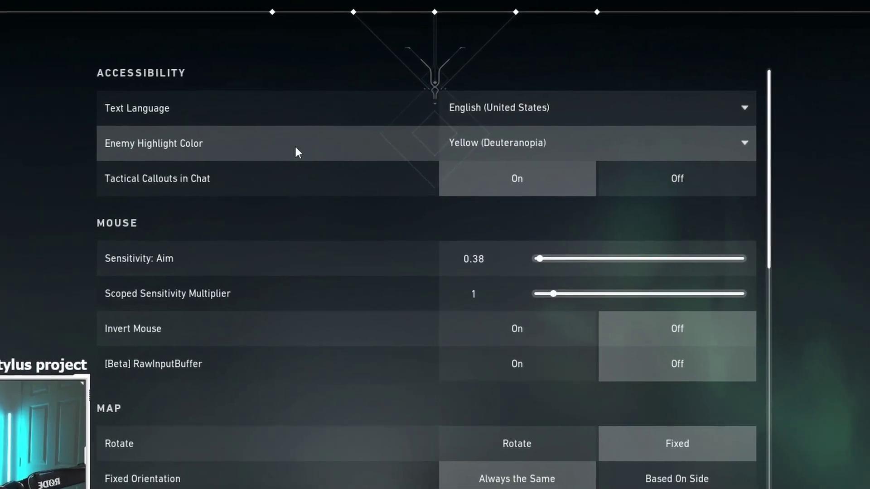
{"action": "left_click", "coordinate": [590, 146]}
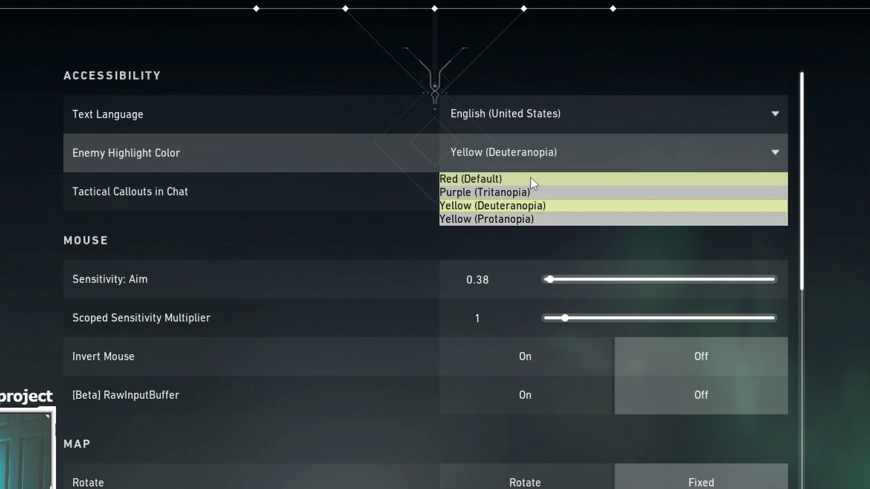
{"action": "left_click", "coordinate": [543, 208]}
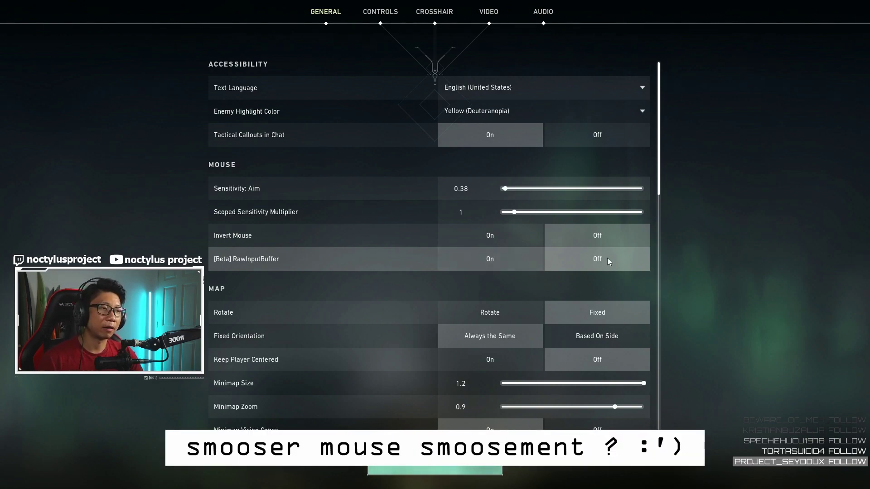
Review the general settings for mouse, map, privacy and other gameplay options, down to the observer camera speeds.
{"action": "scroll", "coordinate": [603, 278], "scroll_direction": "down", "scroll_amount": 2}
{"action": "scroll", "coordinate": [616, 277], "scroll_direction": "down", "scroll_amount": 4}
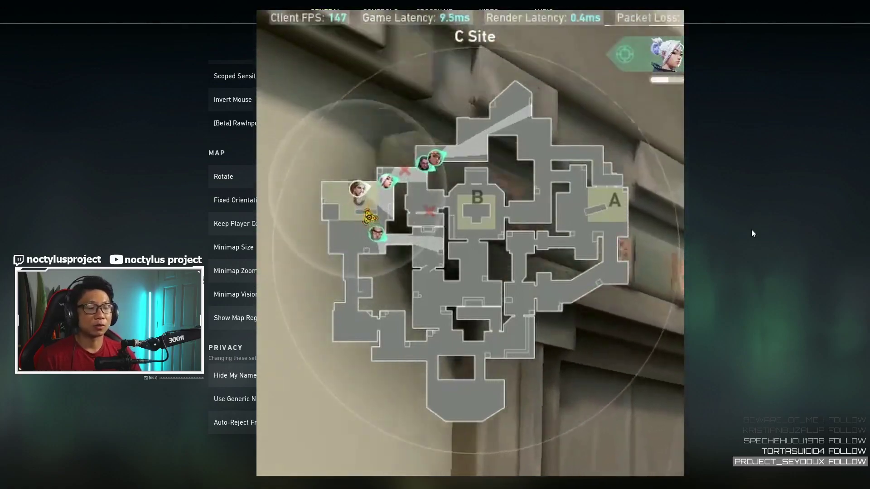
{"action": "scroll", "coordinate": [328, 306], "scroll_direction": "down", "scroll_amount": 10}
{"action": "scroll", "coordinate": [410, 280], "scroll_direction": "up", "scroll_amount": 3}
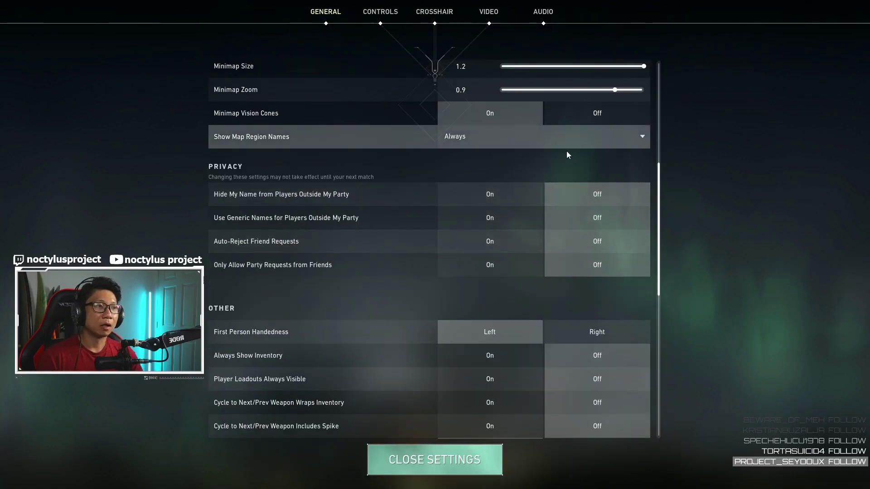
{"action": "scroll", "coordinate": [408, 311], "scroll_direction": "down", "scroll_amount": 5}
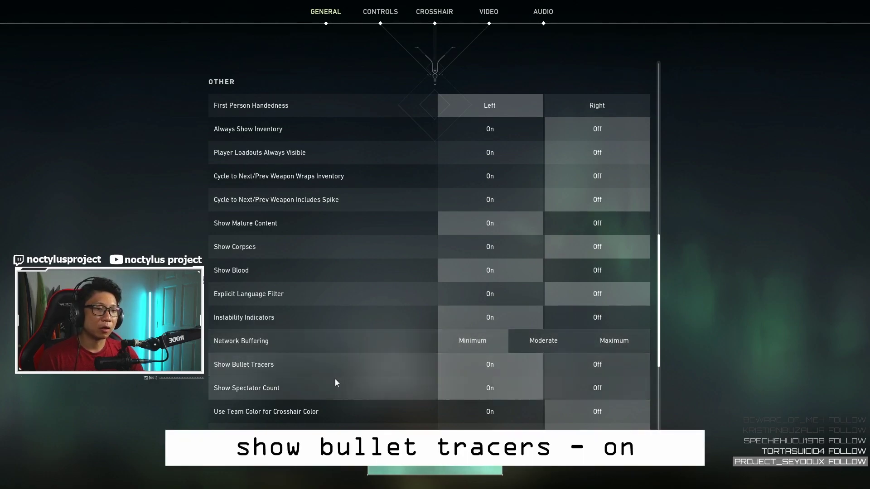
{"action": "scroll", "coordinate": [331, 384], "scroll_direction": "down", "scroll_amount": 3}
{"action": "scroll", "coordinate": [517, 282], "scroll_direction": "down", "scroll_amount": 1}
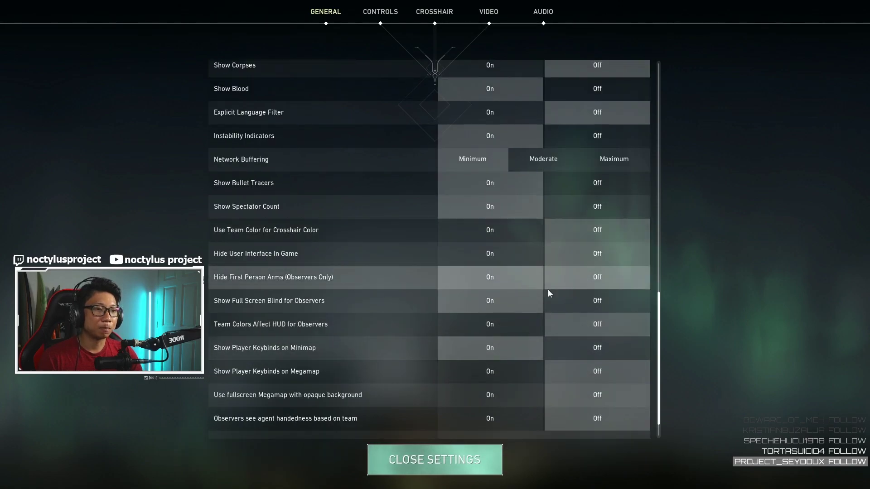
{"action": "scroll", "coordinate": [554, 309], "scroll_direction": "down", "scroll_amount": 1}
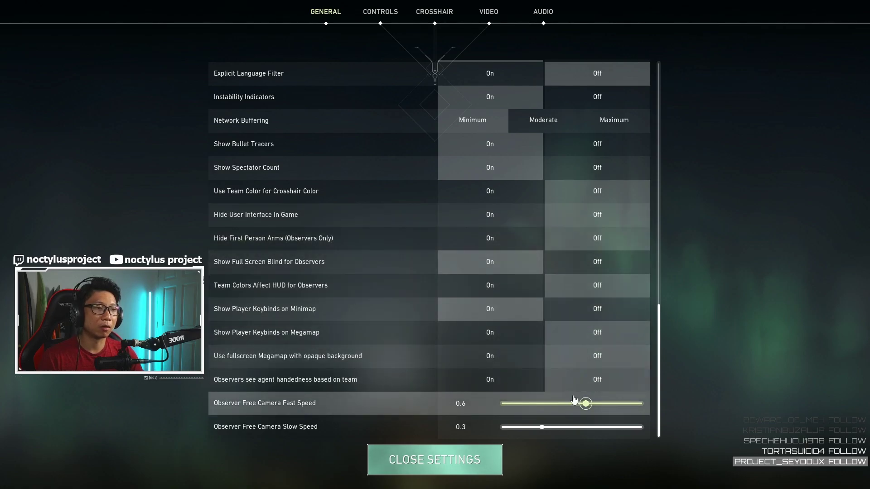
{"action": "scroll", "coordinate": [382, 134], "scroll_direction": "up", "scroll_amount": 3}
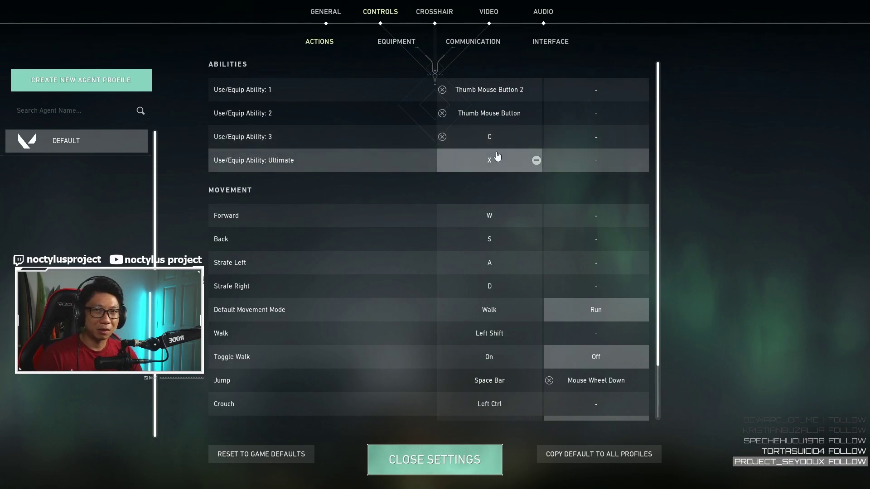
Review the default profile's control bindings for actions, equipment, communication and interface.
{"action": "scroll", "coordinate": [497, 156], "scroll_direction": "down", "scroll_amount": 2}
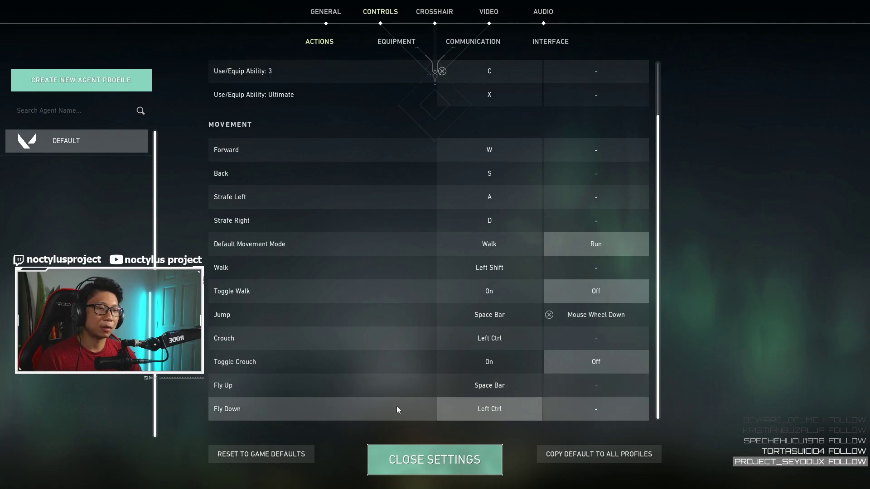
{"action": "left_click", "coordinate": [397, 42]}
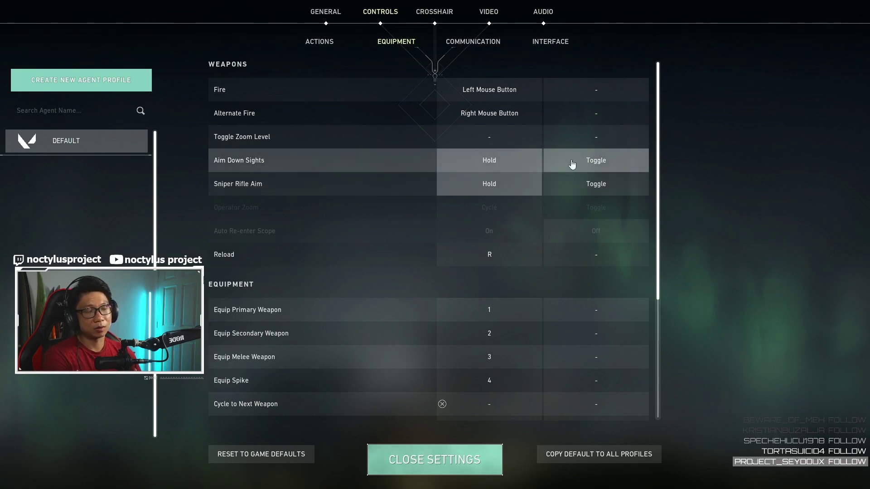
{"action": "scroll", "coordinate": [288, 272], "scroll_direction": "down", "scroll_amount": 4}
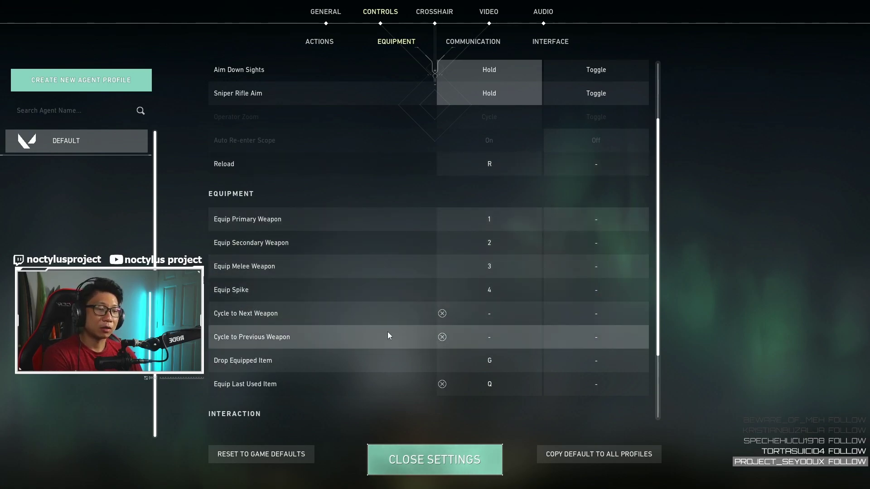
{"action": "left_click", "coordinate": [536, 339]}
{"action": "scroll", "coordinate": [537, 339], "scroll_direction": "down", "scroll_amount": 3}
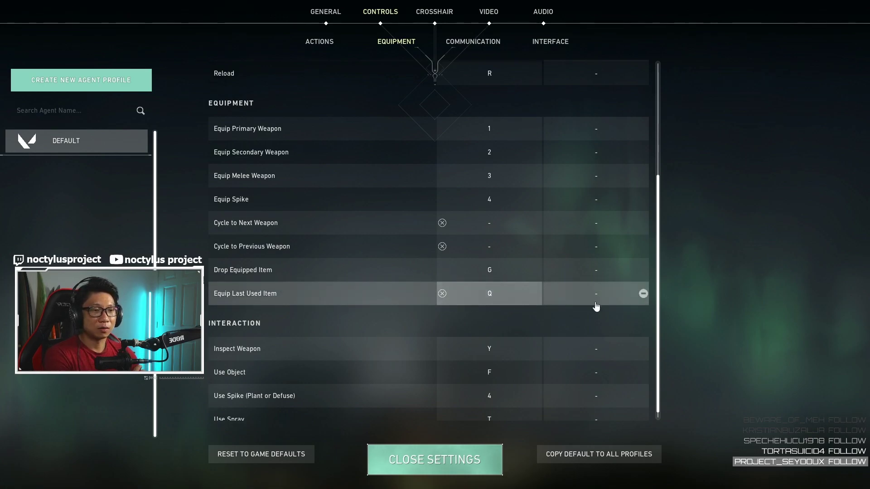
{"action": "scroll", "coordinate": [388, 164], "scroll_direction": "down", "scroll_amount": 5}
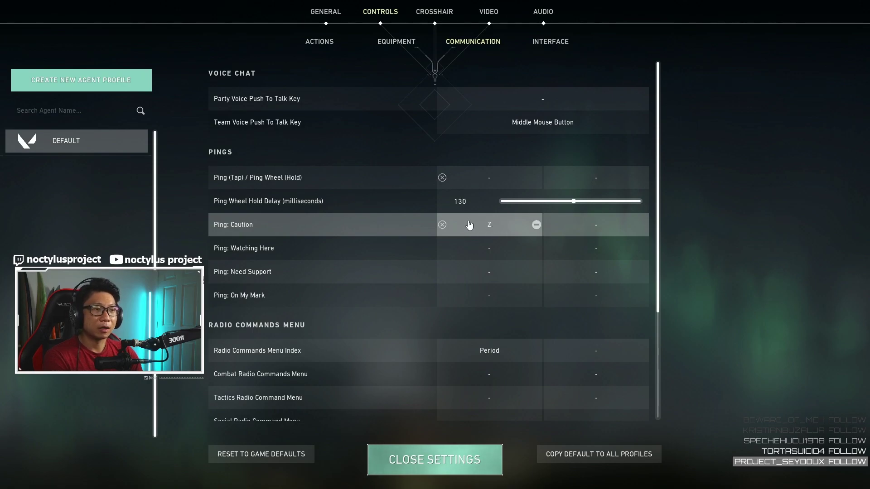
{"action": "scroll", "coordinate": [519, 176], "scroll_direction": "down", "scroll_amount": 3}
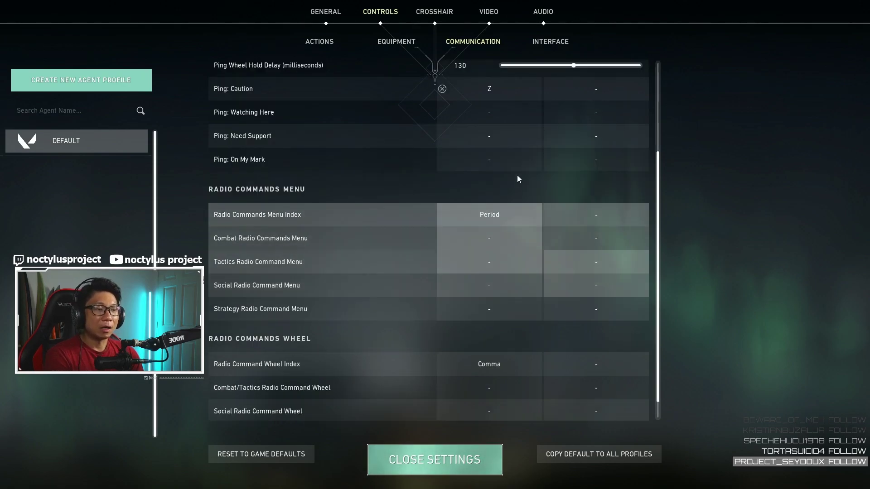
{"action": "left_click", "coordinate": [550, 41]}
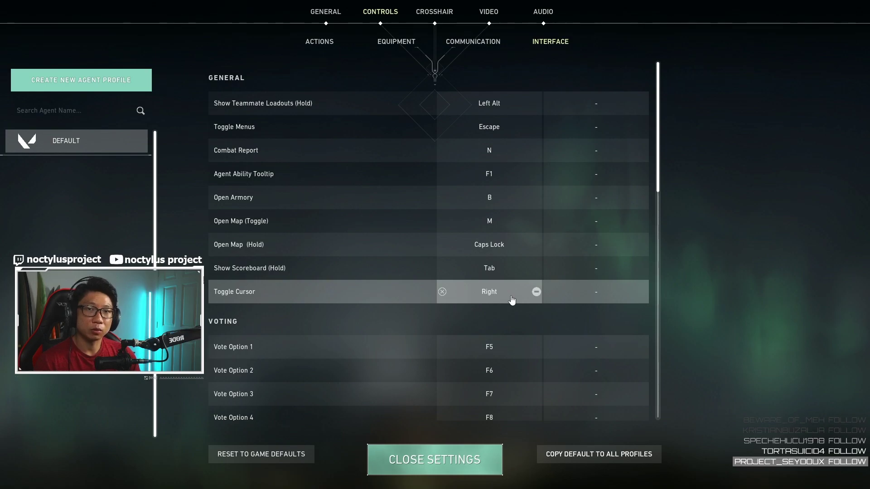
{"action": "scroll", "coordinate": [499, 326], "scroll_direction": "down", "scroll_amount": 10}
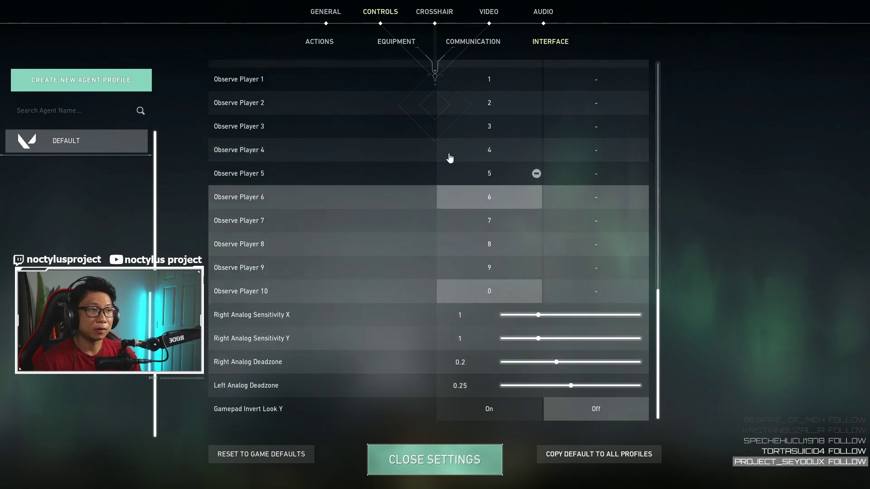
In the general video settings, set Limit FPS Always to Off and NVIDIA Reflex Low Latency to On + Boost.
{"action": "left_click", "coordinate": [488, 11]}
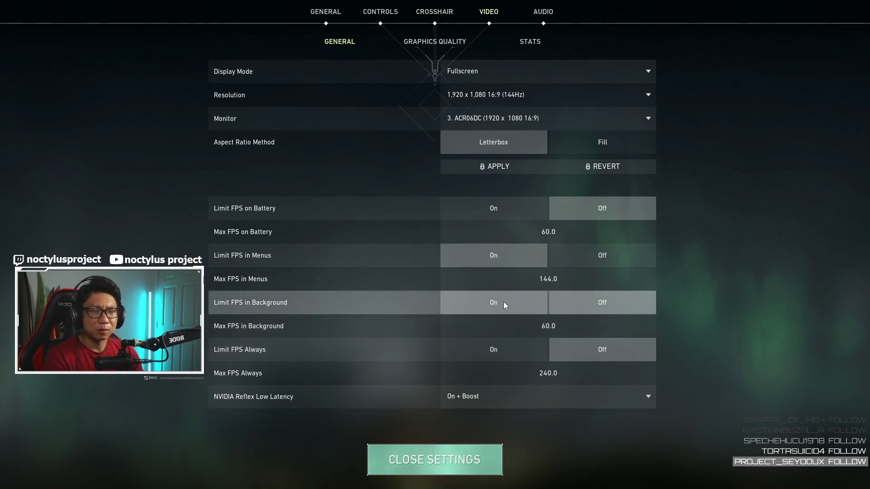
{"action": "left_click", "coordinate": [554, 351]}
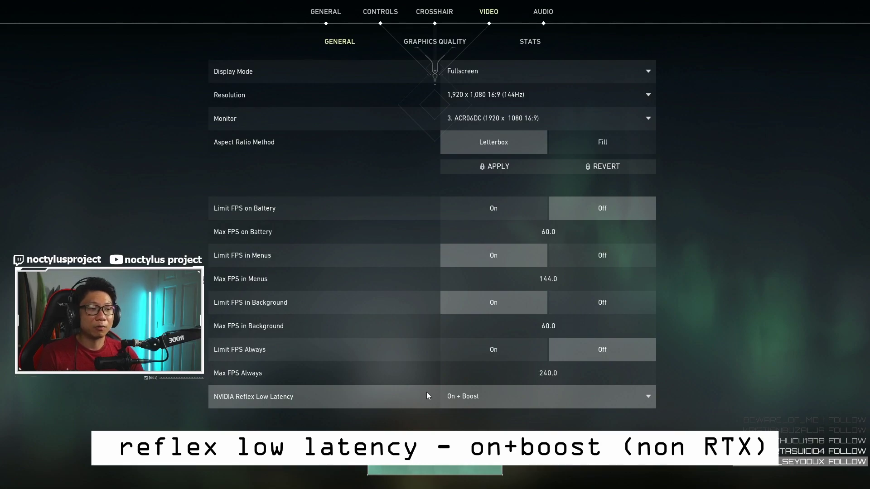
{"action": "left_click", "coordinate": [484, 396]}
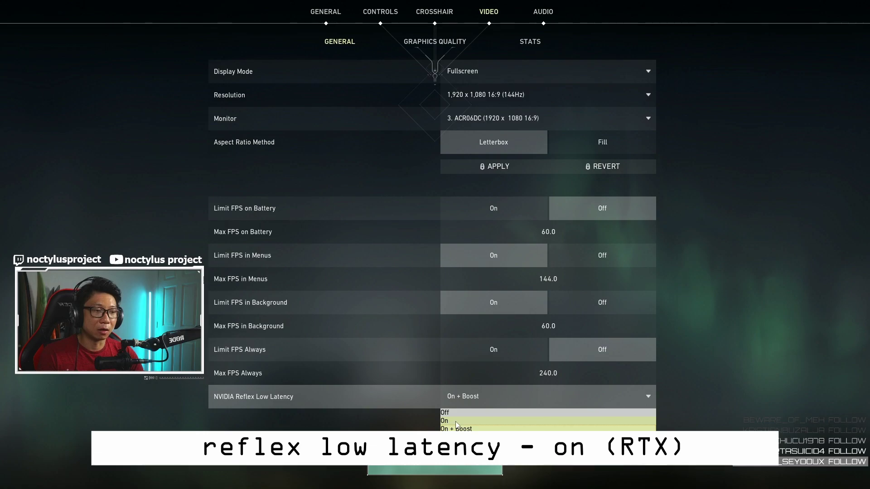
{"action": "left_click", "coordinate": [482, 400]}
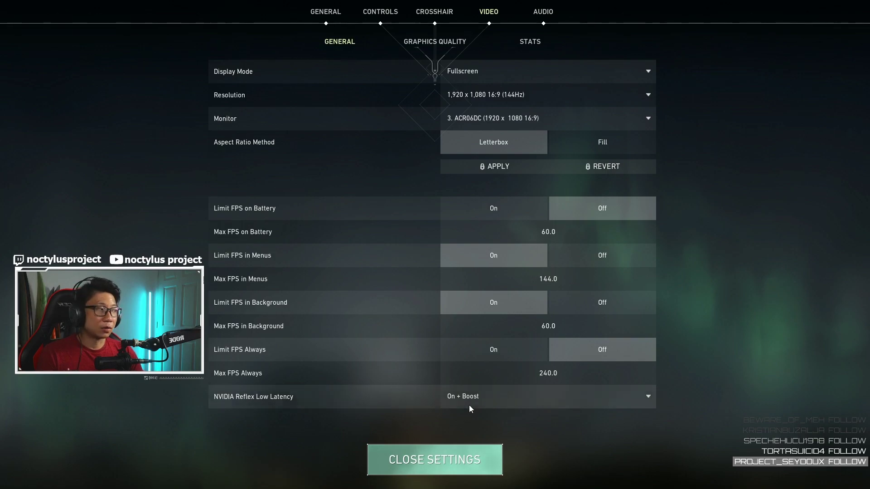
Examine the graphics quality options, the on-screen stats display options and the voice-over audio settings.
{"action": "left_click", "coordinate": [469, 45]}
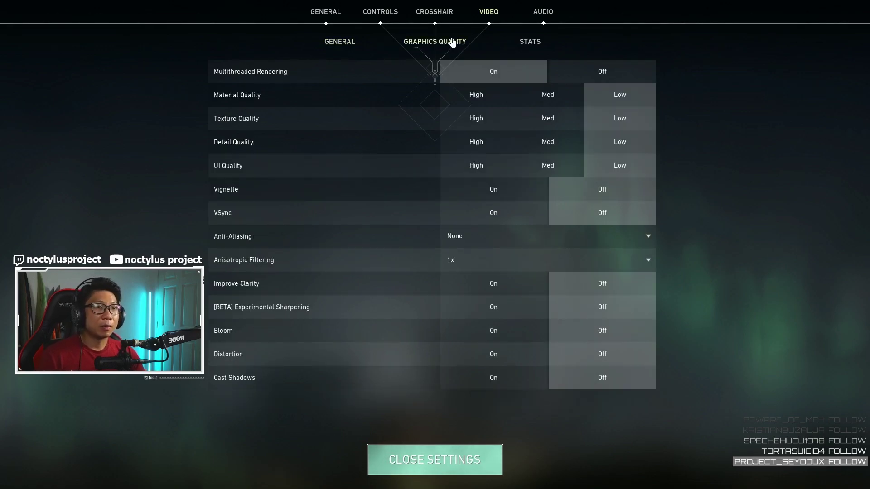
{"action": "mouse_move", "coordinate": [277, 77]}
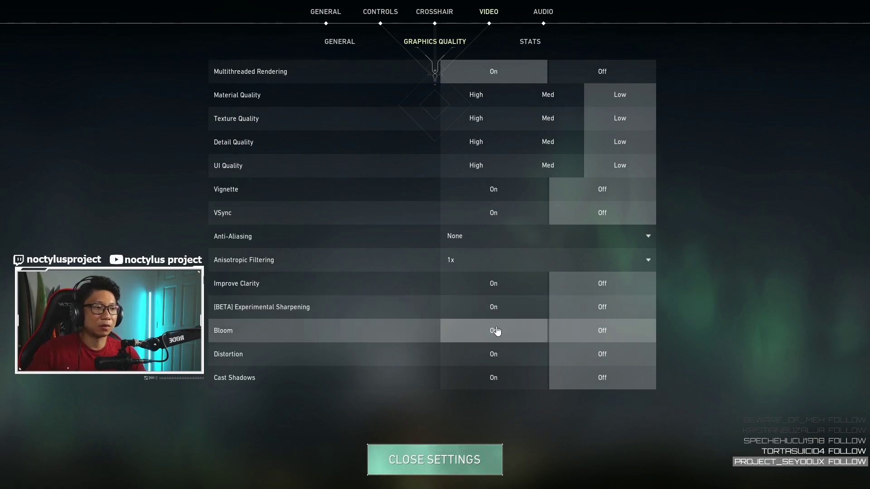
{"action": "left_click", "coordinate": [530, 45]}
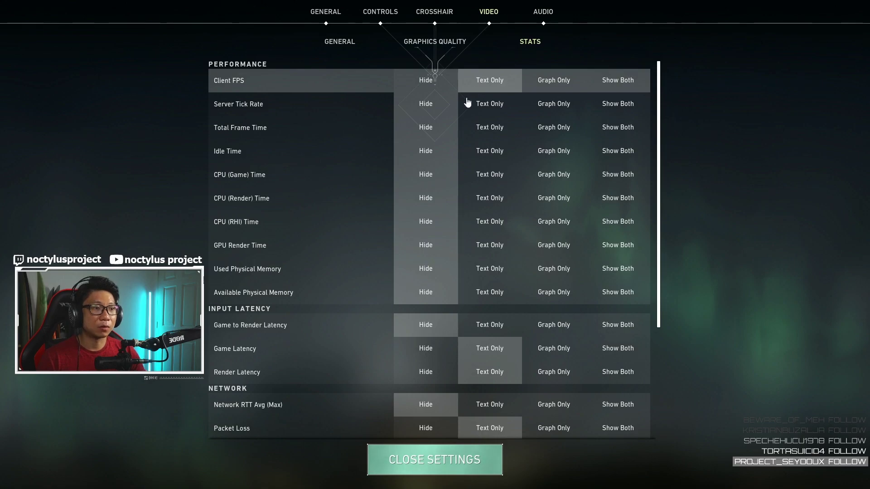
{"action": "scroll", "coordinate": [390, 195], "scroll_direction": "down", "scroll_amount": 2}
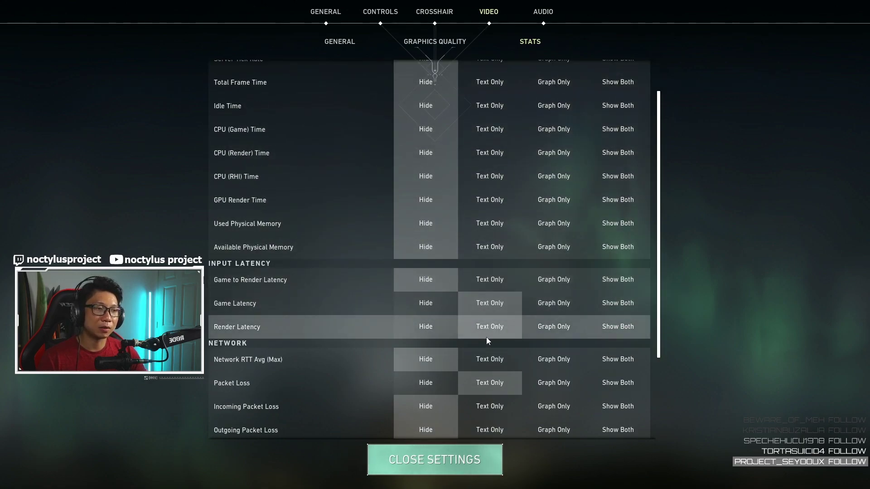
{"action": "scroll", "coordinate": [389, 317], "scroll_direction": "down", "scroll_amount": 4}
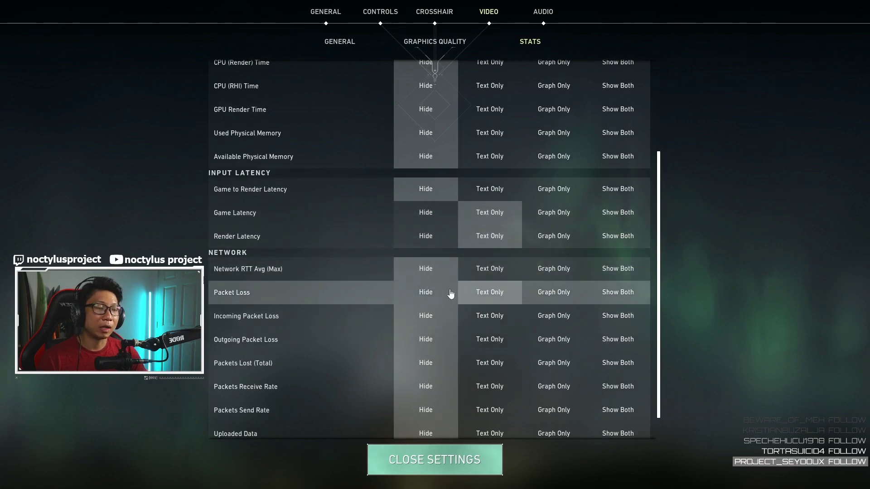
{"action": "scroll", "coordinate": [503, 317], "scroll_direction": "down", "scroll_amount": 4}
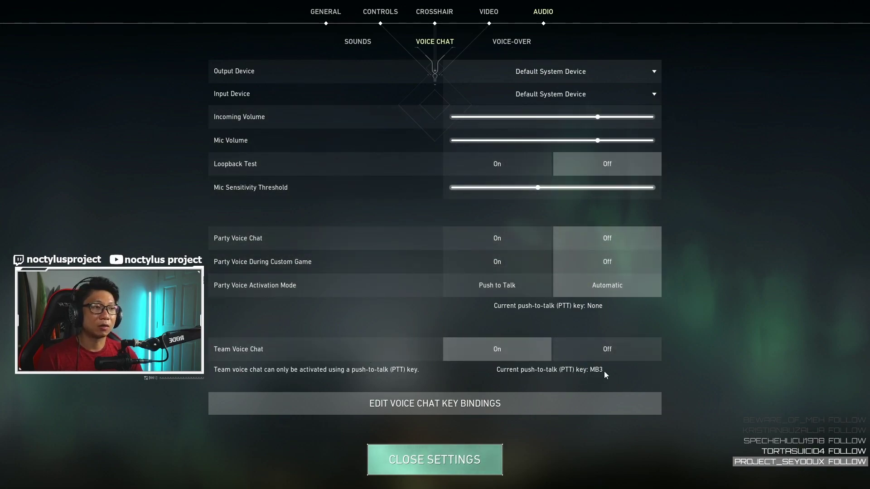
{"action": "left_click", "coordinate": [512, 41]}
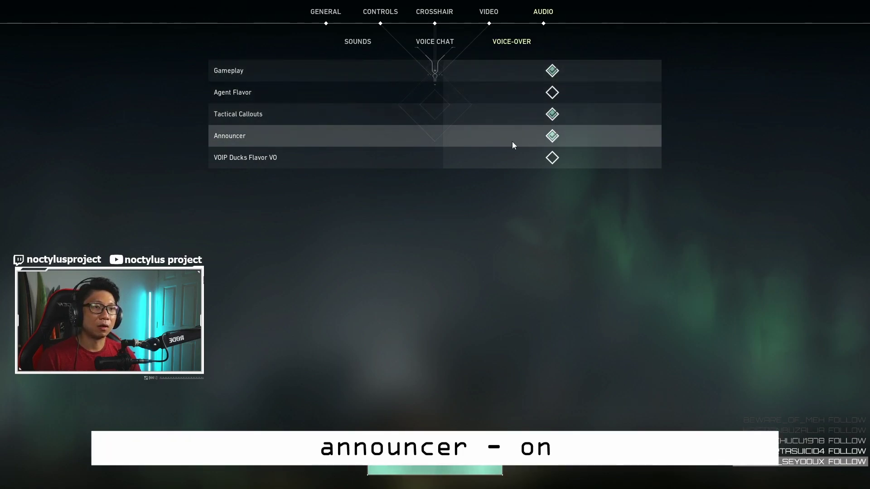
{"action": "mouse_move", "coordinate": [224, 158]}
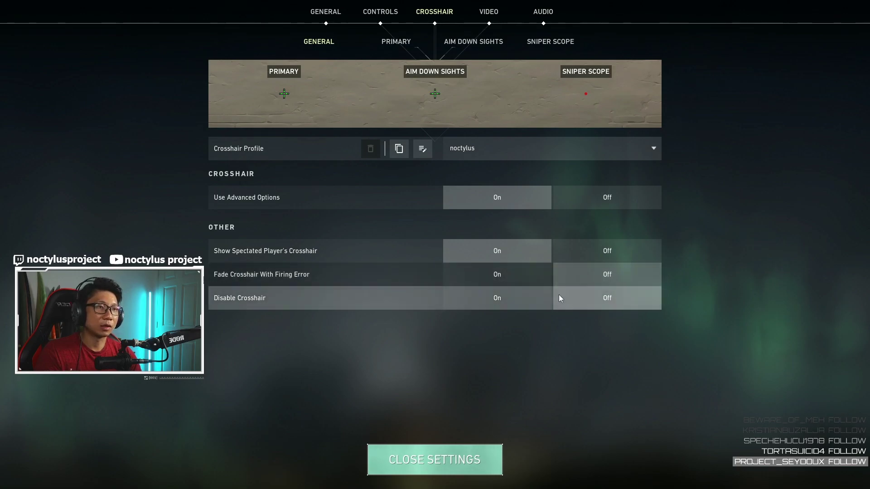
Check the primary crosshair's color, outline and center dot options, and set Show Inner Lines to On.
{"action": "left_click", "coordinate": [397, 41]}
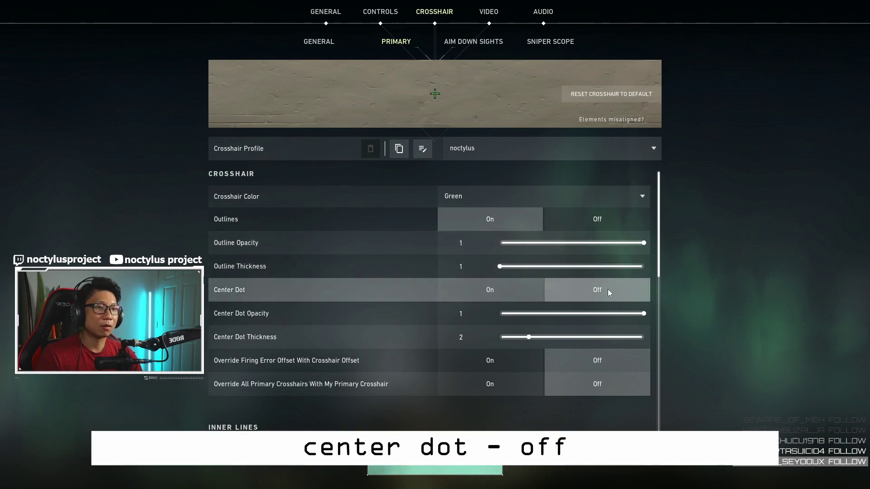
{"action": "scroll", "coordinate": [229, 322], "scroll_direction": "down", "scroll_amount": 2}
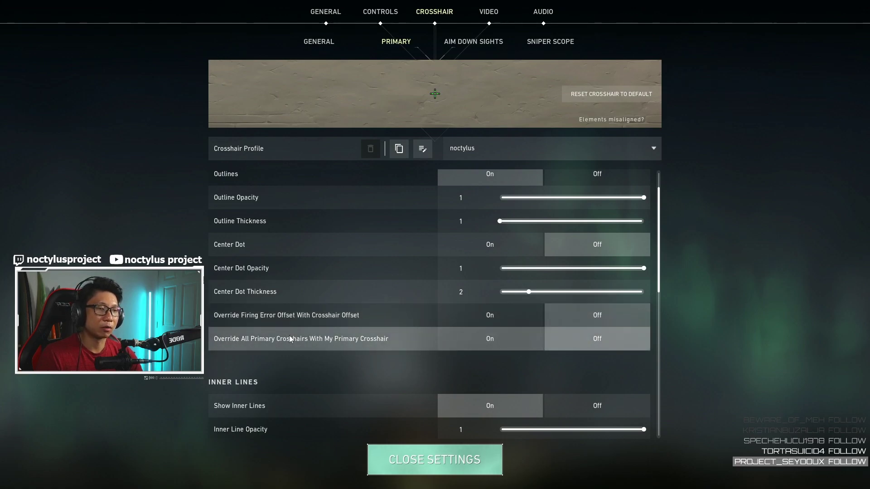
{"action": "scroll", "coordinate": [589, 344], "scroll_direction": "down", "scroll_amount": 8}
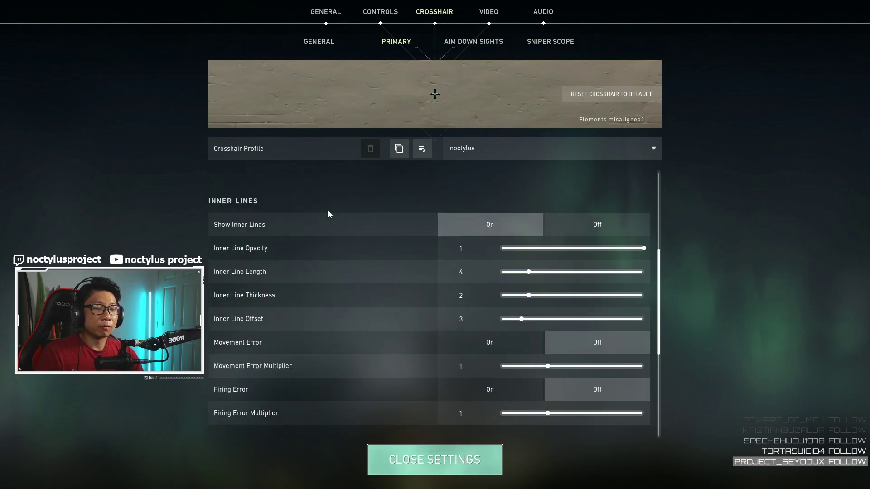
{"action": "scroll", "coordinate": [328, 215], "scroll_direction": "down", "scroll_amount": 2}
{"action": "scroll", "coordinate": [300, 202], "scroll_direction": "up", "scroll_amount": 2}
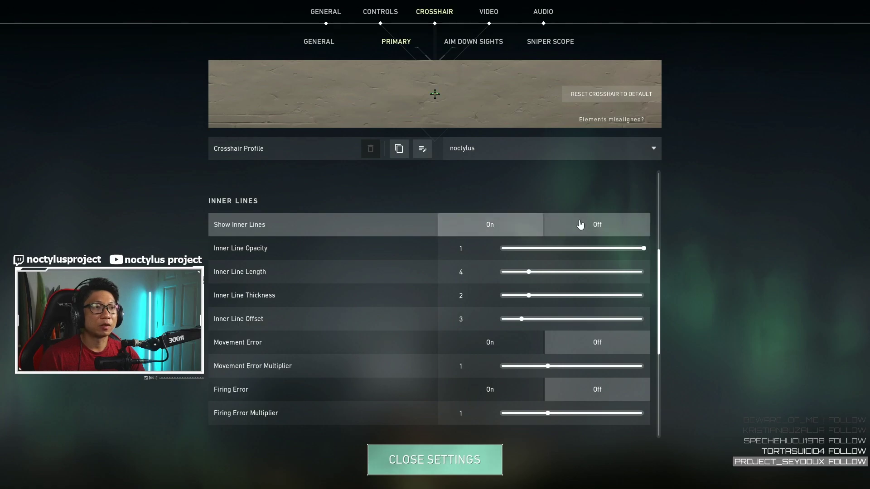
{"action": "left_click", "coordinate": [486, 226]}
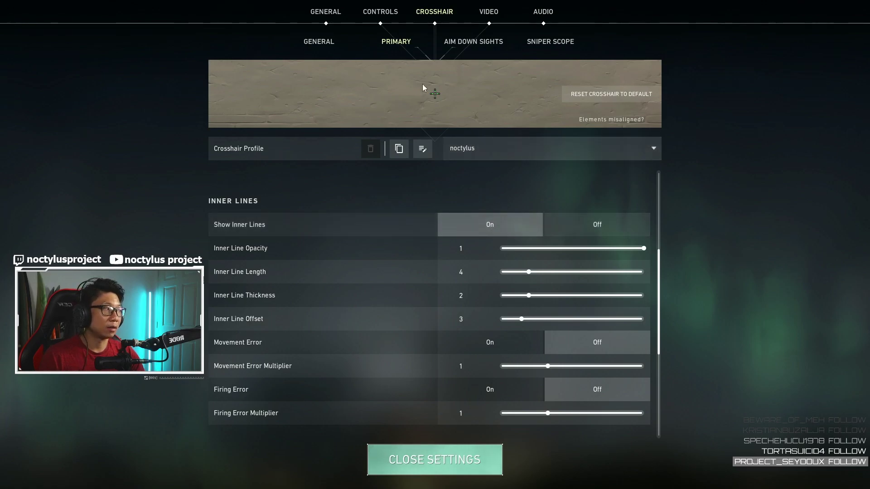
For the primary crosshair's outer lines, set Movement Error to On, Firing Error to Off and Outer Line Offset to 8.
{"action": "left_click", "coordinate": [548, 226]}
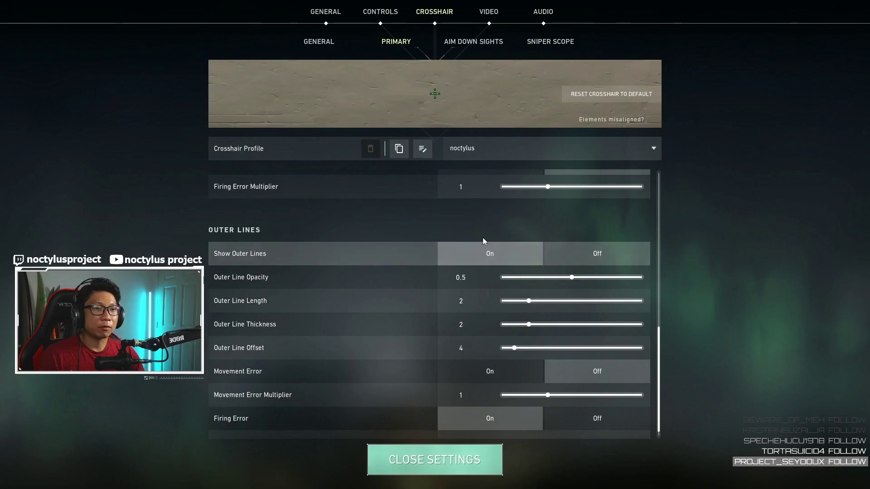
{"action": "scroll", "coordinate": [483, 238], "scroll_direction": "down", "scroll_amount": 1}
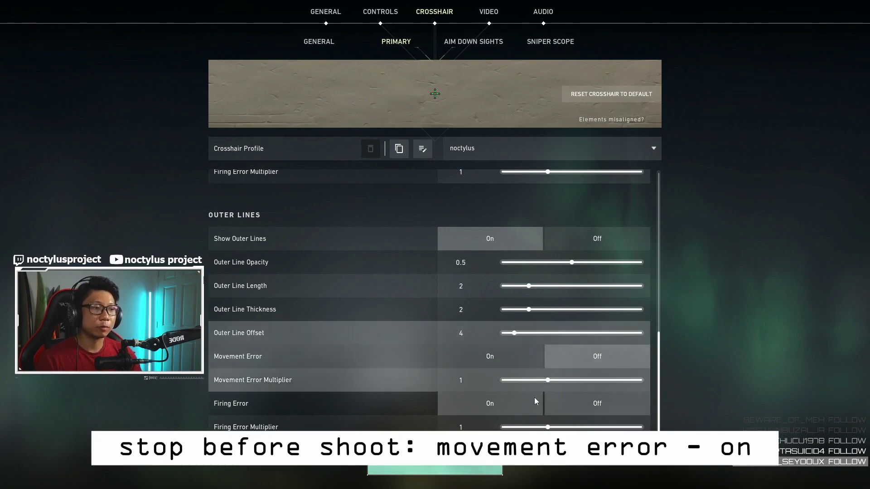
{"action": "left_click", "coordinate": [499, 358]}
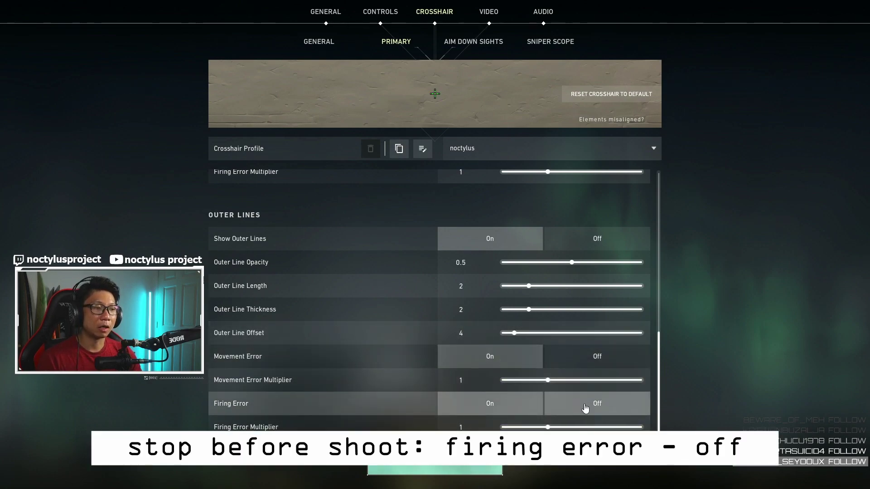
{"action": "left_click", "coordinate": [584, 406]}
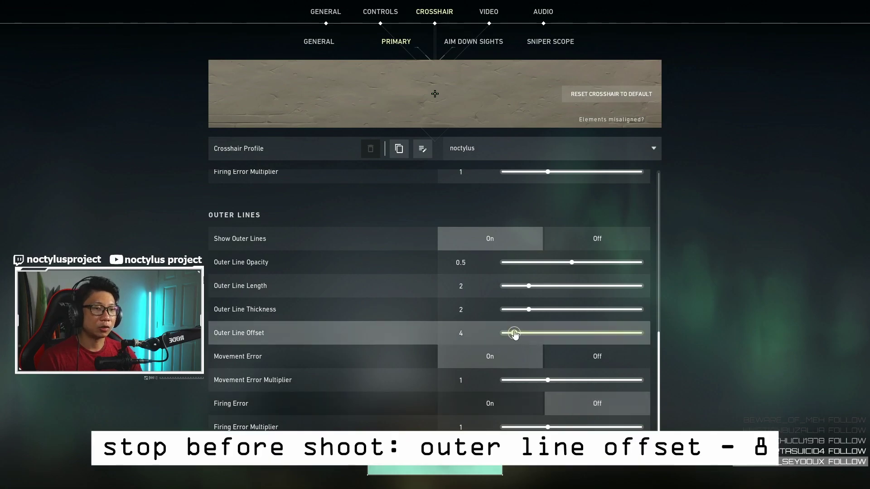
{"action": "left_click_drag", "start_coordinate": [515, 335], "coordinate": [529, 333]}
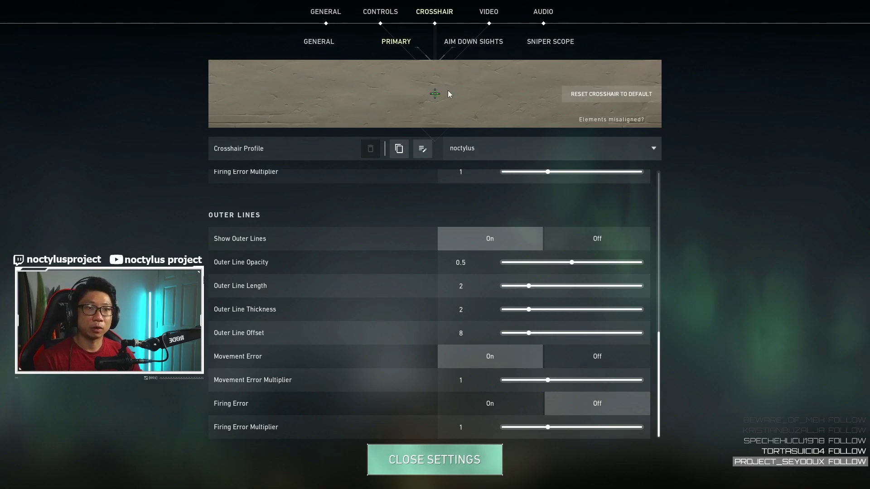
Review the crosshair settings for aiming down sights and for the sniper scope.
{"action": "left_click", "coordinate": [473, 42]}
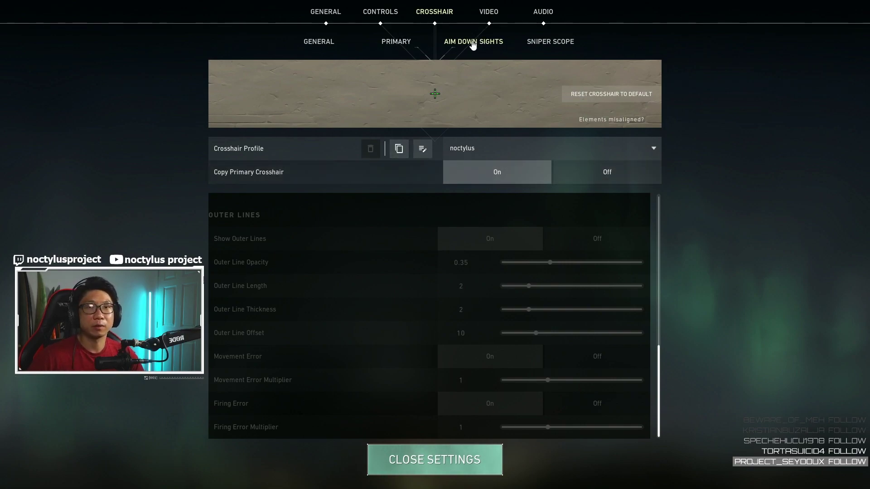
{"action": "left_click", "coordinate": [564, 46]}
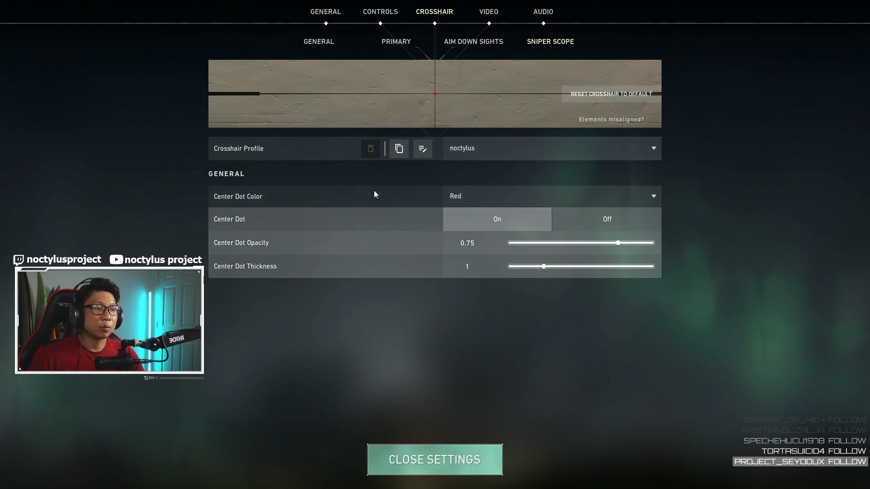